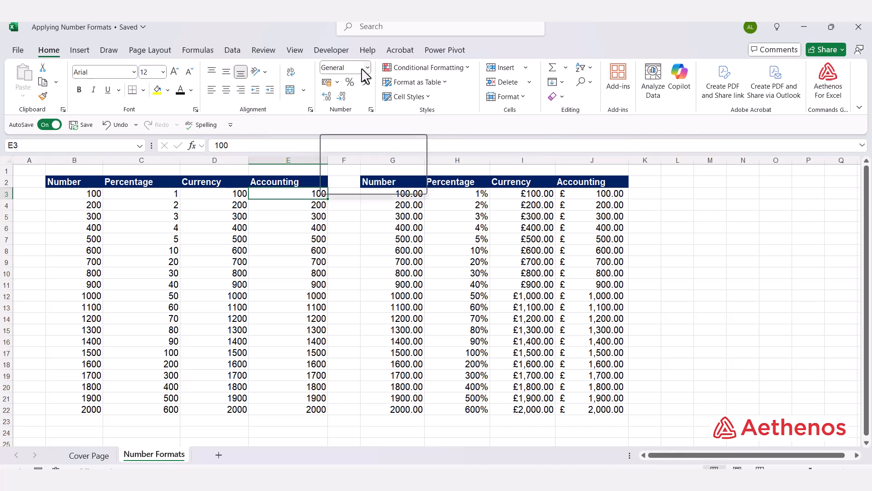
Step: Enter 100 in cell L3 and check which number format the cell uses
{"action": "left_click", "coordinate": [680, 194]}
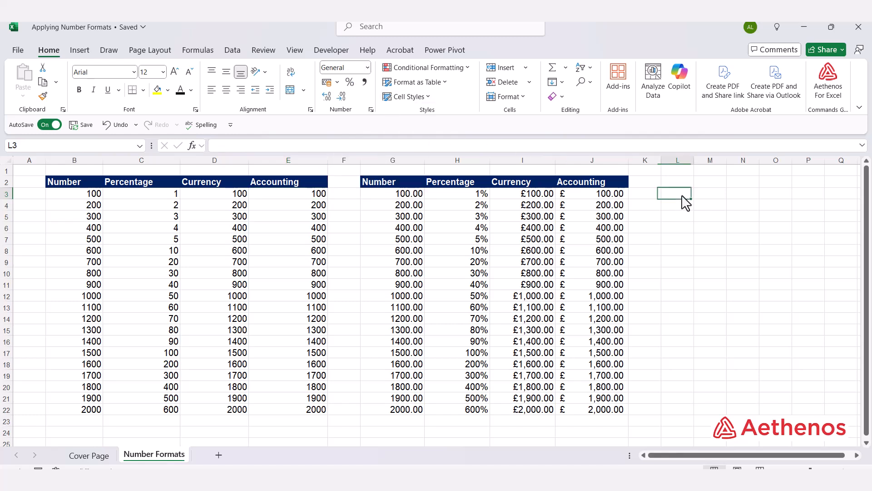
{"action": "type", "text": "100"}
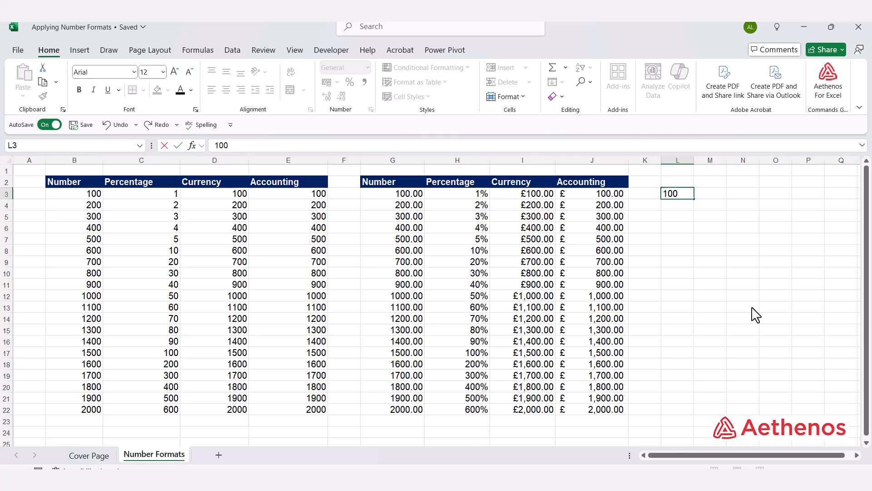
{"action": "key", "text": "Return"}
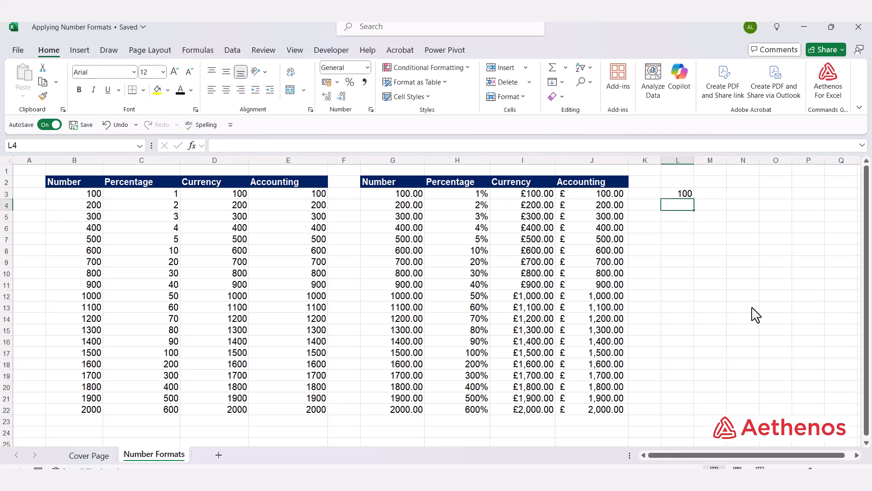
{"action": "left_click", "coordinate": [675, 194]}
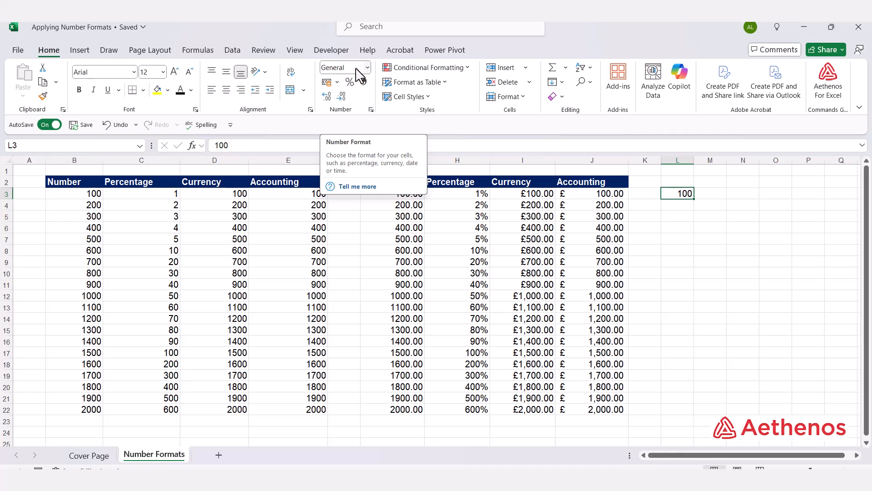
{"action": "key", "text": "Return"}
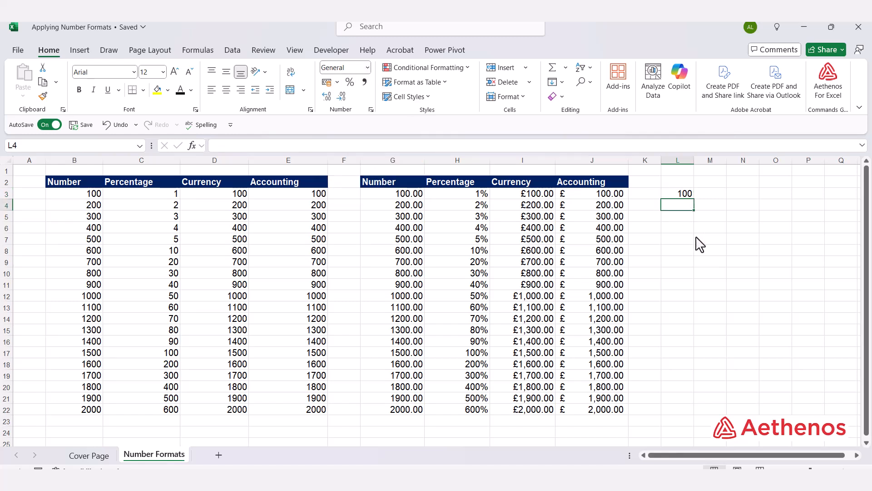
{"action": "left_click", "coordinate": [683, 194]}
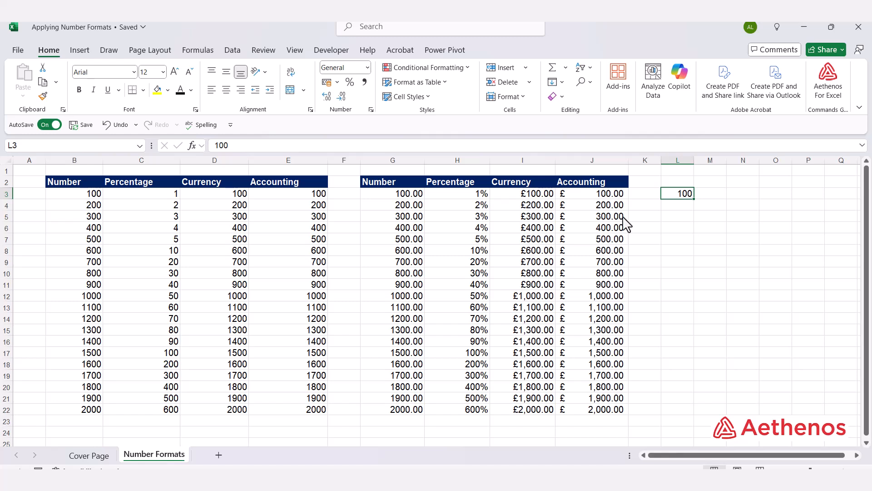
Step: Check the number format and underlying content of the first formatted value in columns J, I, H and G
{"action": "left_click", "coordinate": [590, 195]}
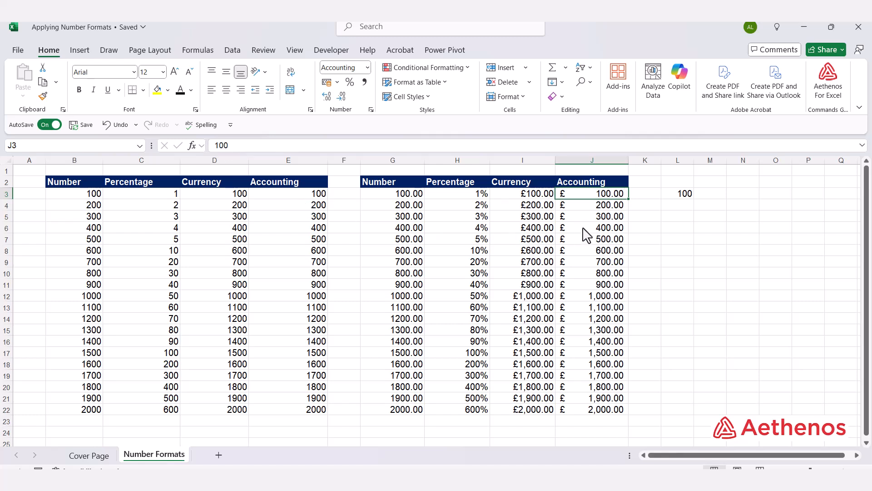
{"action": "left_click", "coordinate": [537, 196]}
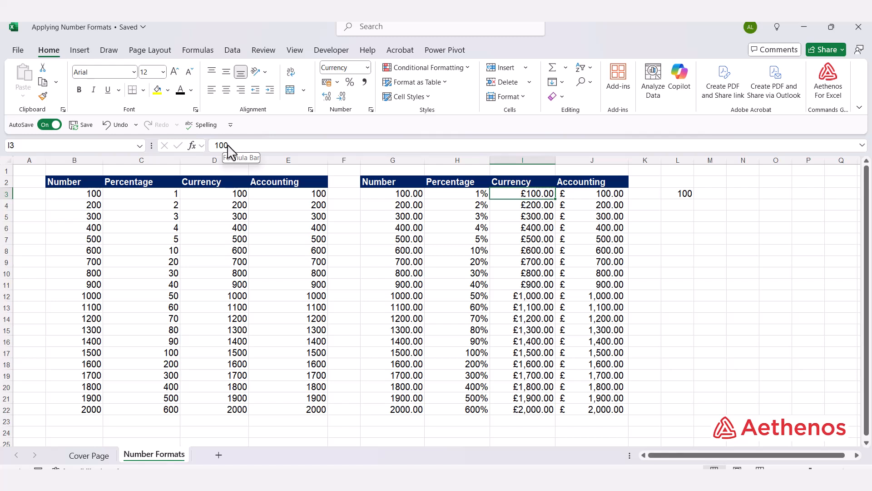
{"action": "left_click", "coordinate": [444, 201]}
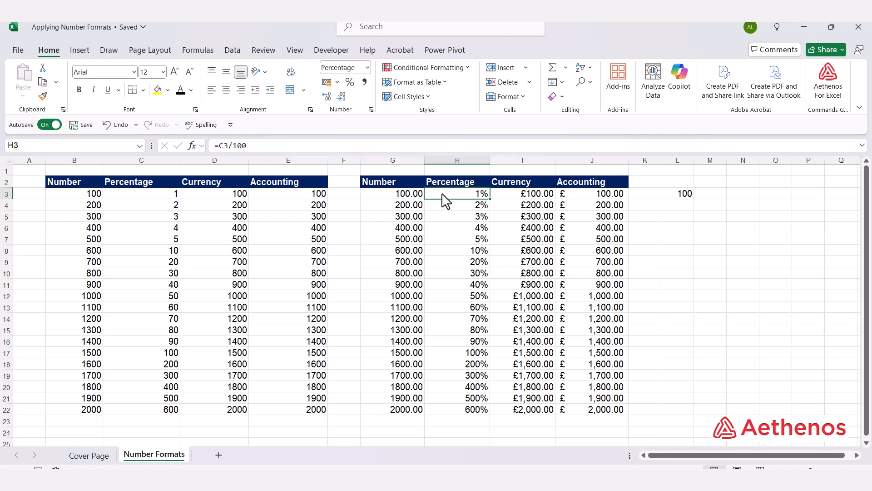
{"action": "left_click", "coordinate": [411, 195]}
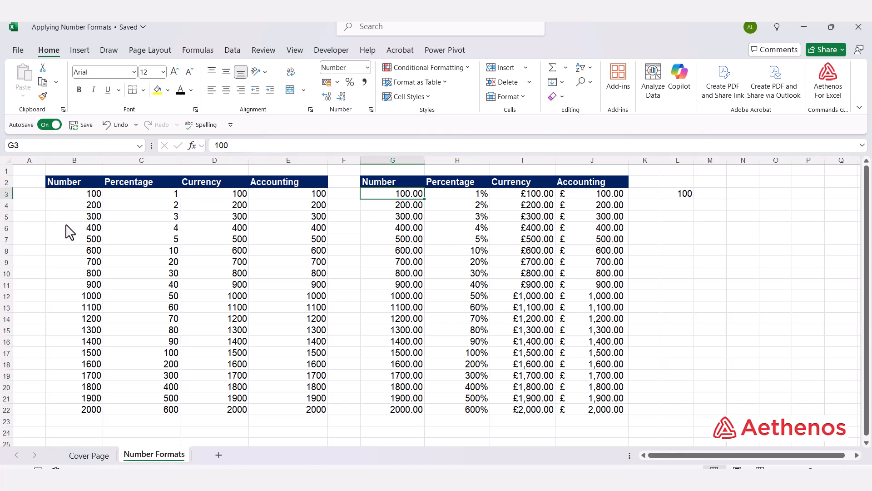
Step: Apply the Number format to the values in B3:B22, checking the format of G3 for reference
{"action": "left_click_drag", "start_coordinate": [56, 195], "coordinate": [56, 414]}
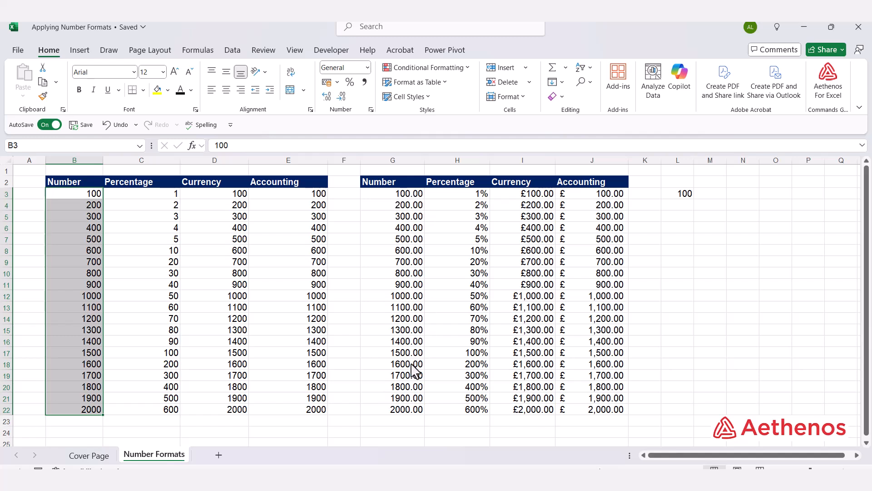
{"action": "left_click", "coordinate": [375, 196]}
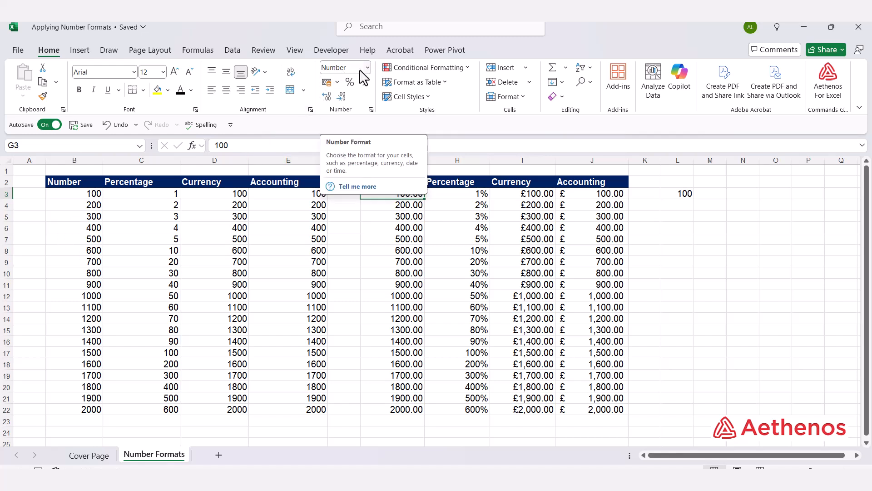
{"action": "left_click_drag", "start_coordinate": [77, 196], "coordinate": [65, 407]}
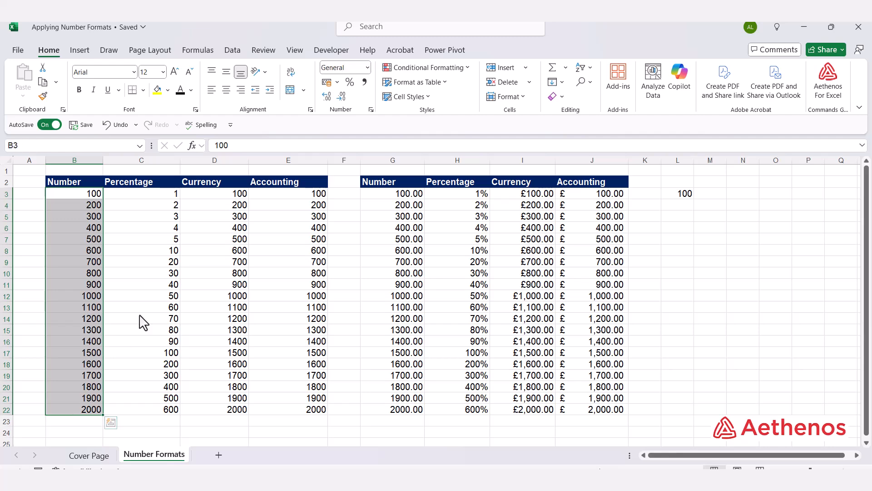
{"action": "left_click", "coordinate": [367, 68]}
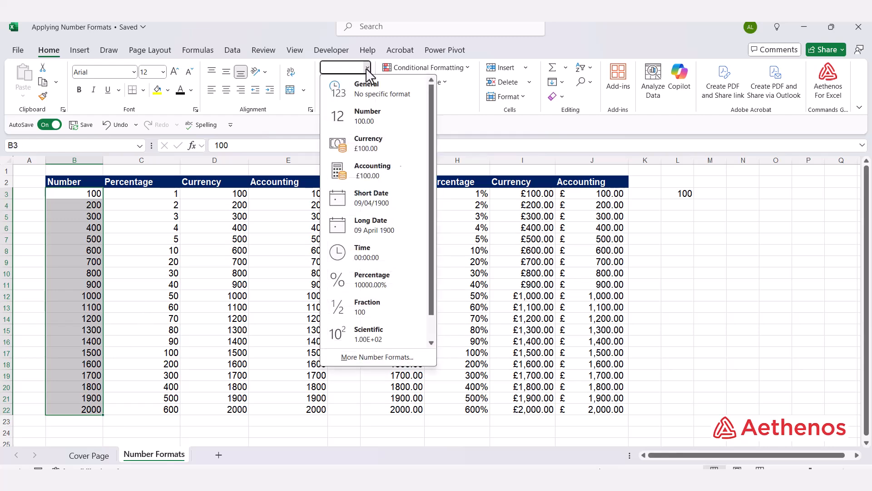
{"action": "left_click", "coordinate": [385, 122]}
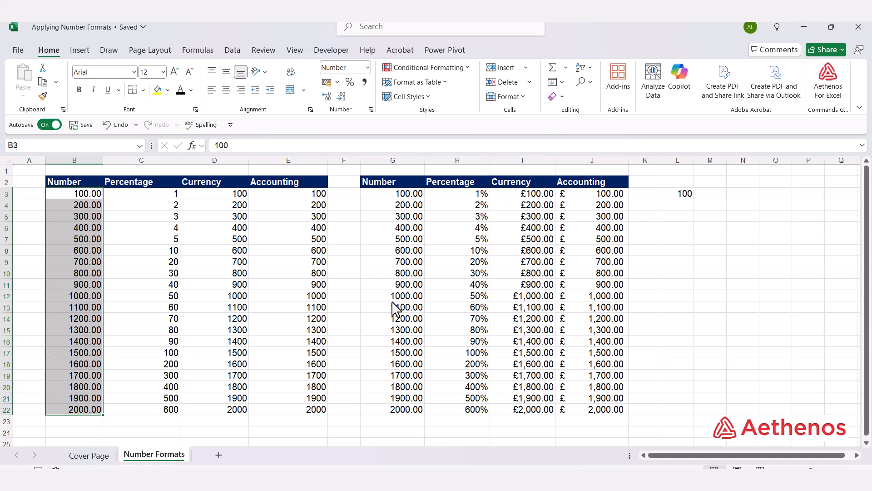
Step: Try applying the Percentage format directly to the whole numbers in C3:C22
{"action": "left_click", "coordinate": [164, 204]}
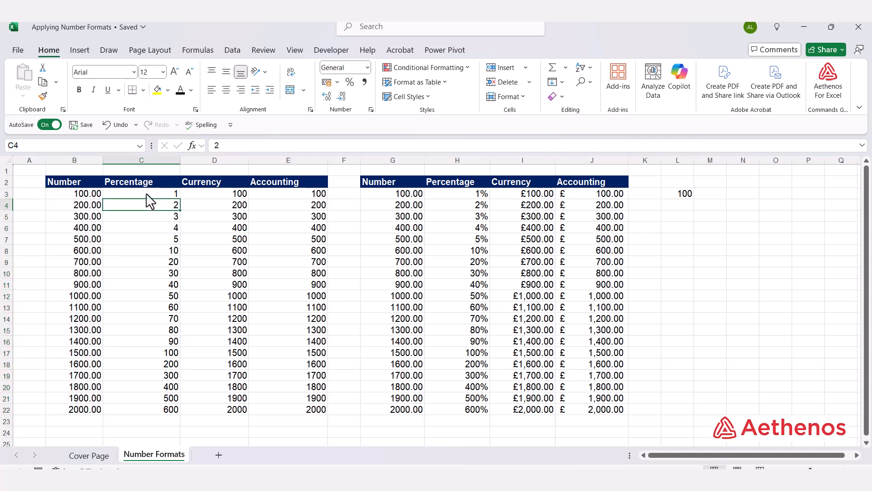
{"action": "left_click_drag", "start_coordinate": [147, 194], "coordinate": [146, 405]}
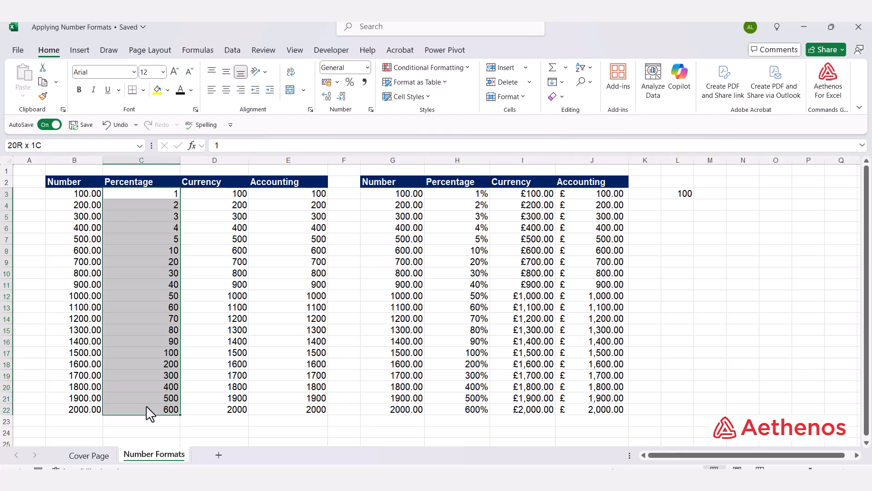
{"action": "left_click", "coordinate": [367, 68]}
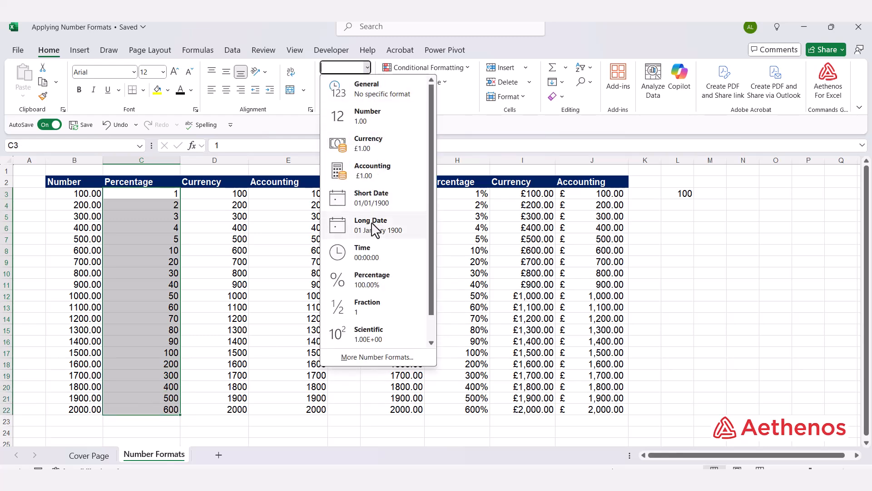
{"action": "left_click", "coordinate": [360, 272]}
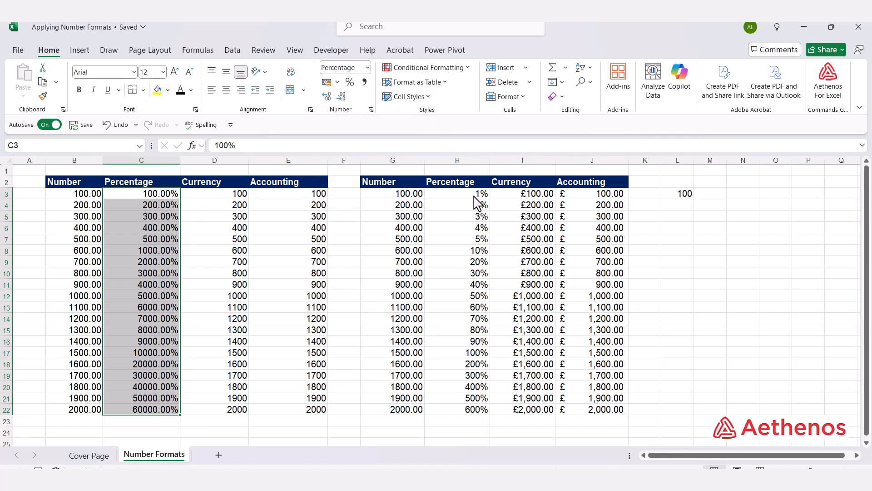
Step: Compare C3 and C4 with the formula in H4, and undo the Percentage format on C3:C22
{"action": "left_click", "coordinate": [143, 195]}
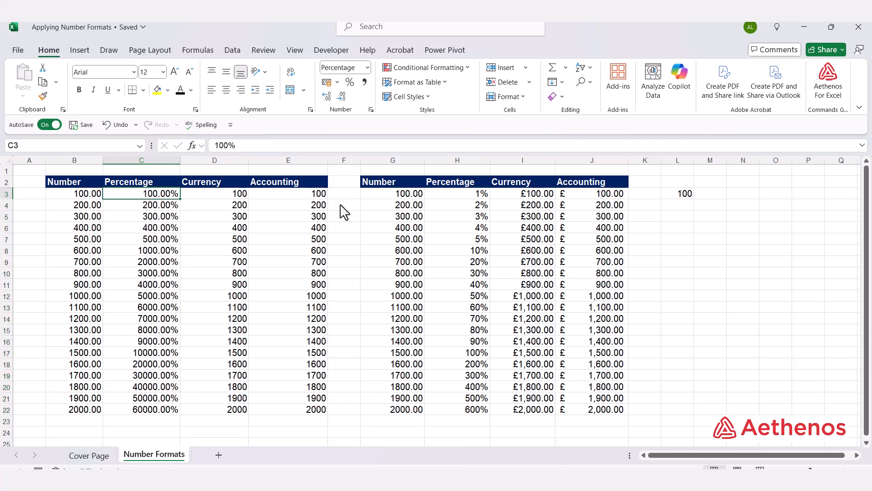
{"action": "left_click", "coordinate": [479, 207]}
{"action": "type", "text": "=C4/100"}
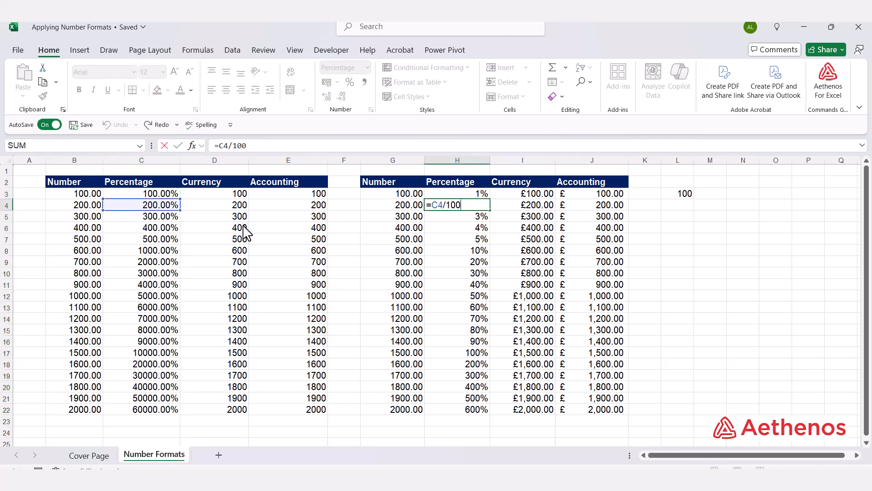
{"action": "key", "text": "ctrl+Return"}
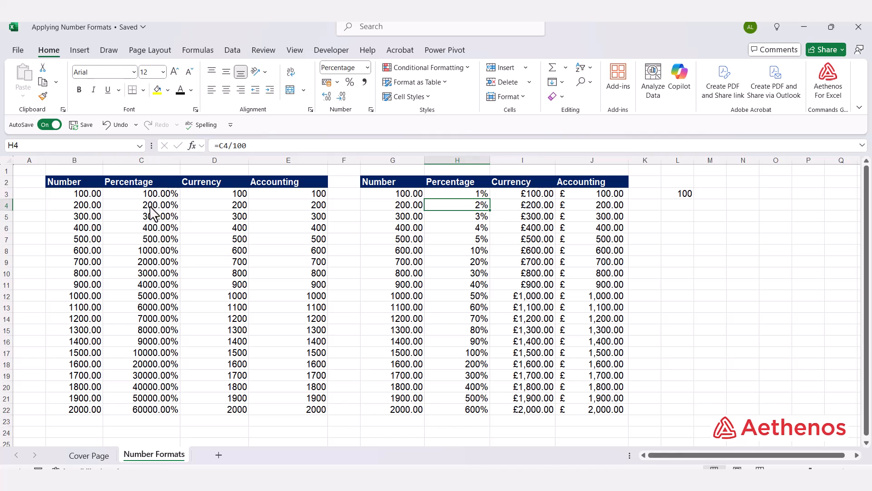
{"action": "left_click", "coordinate": [154, 209]}
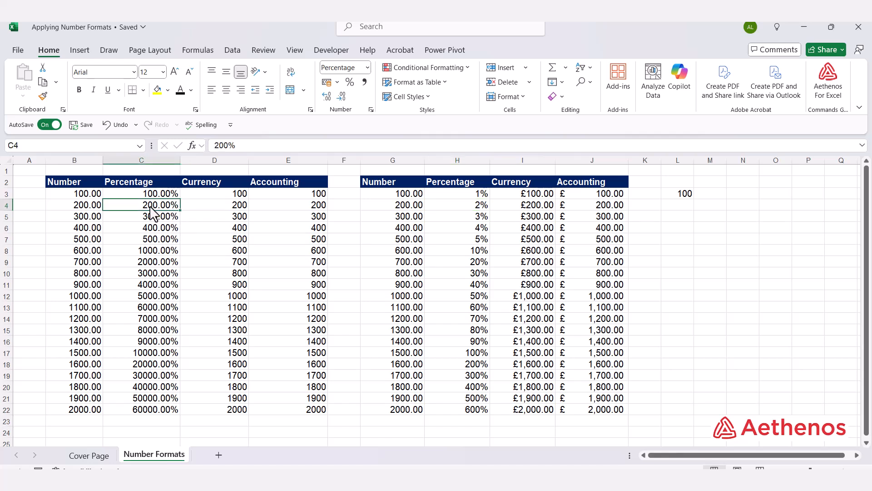
{"action": "left_click", "coordinate": [107, 123]}
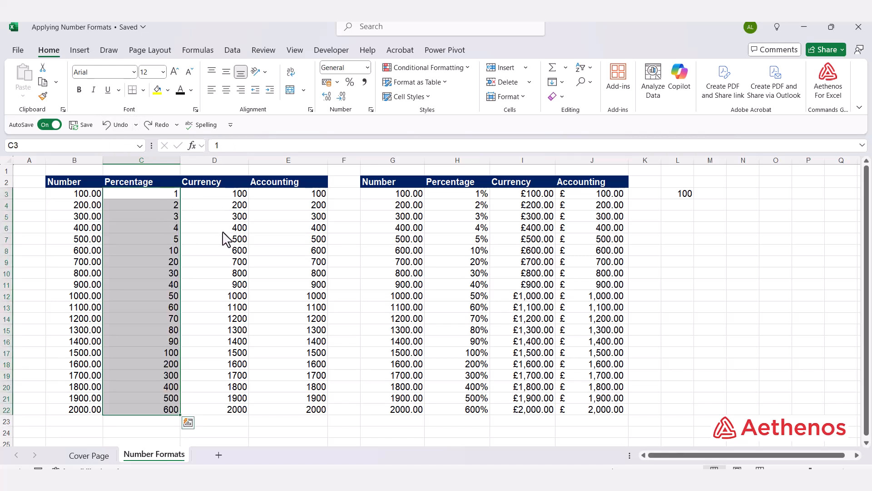
Step: Enter the decimal values 0.01 in cell F3 and 0.02 in cell F4
{"action": "left_click", "coordinate": [214, 214]}
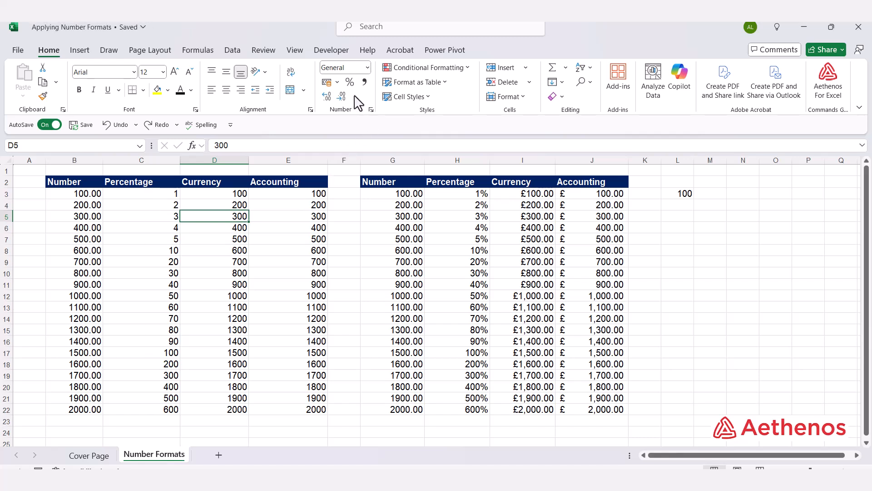
{"action": "left_click", "coordinate": [351, 195]}
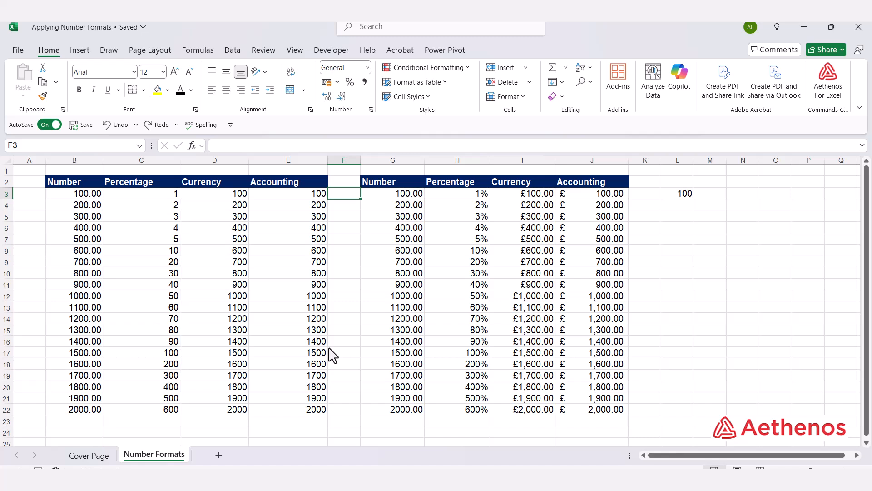
{"action": "type", "text": ".01"}
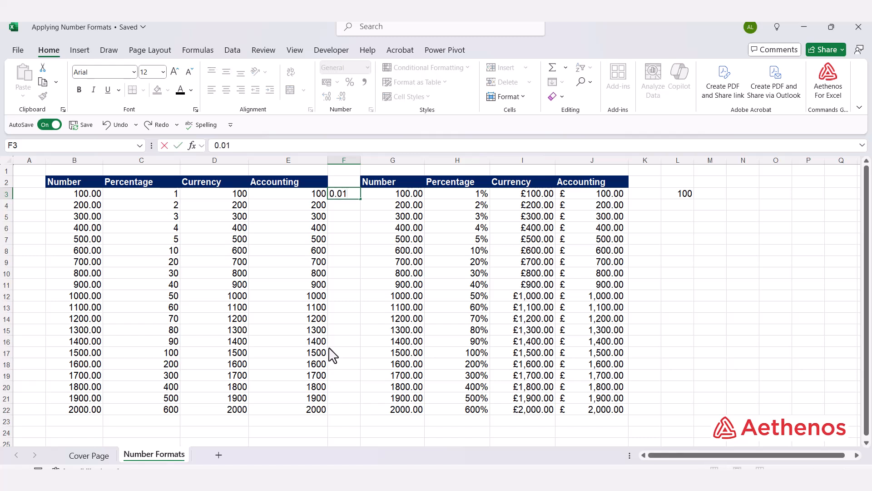
{"action": "key", "text": "Return"}
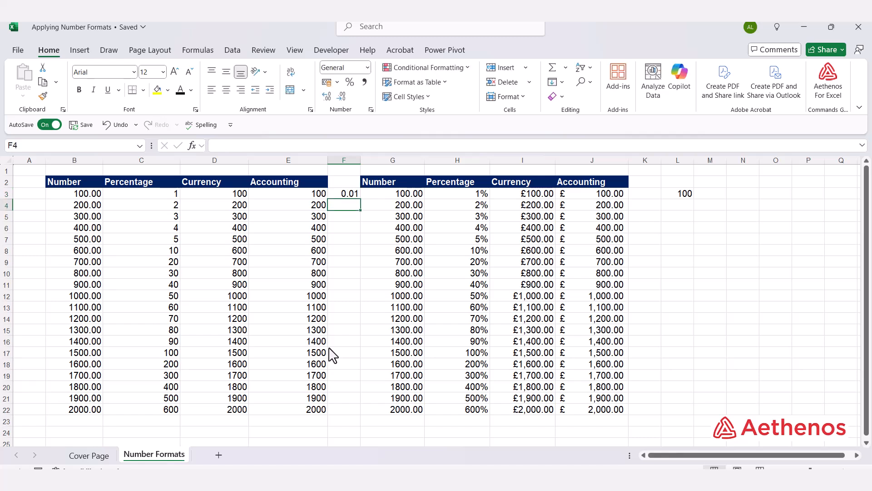
{"action": "type", "text": "0.02"}
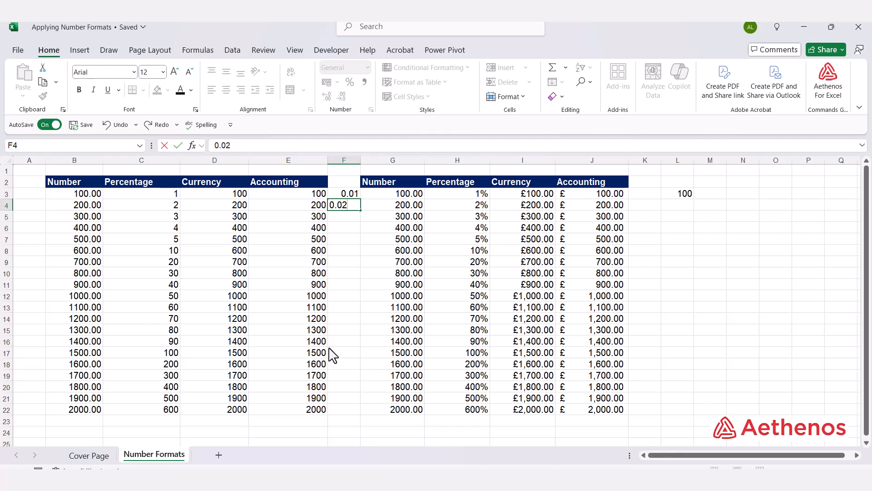
{"action": "key", "text": "Return"}
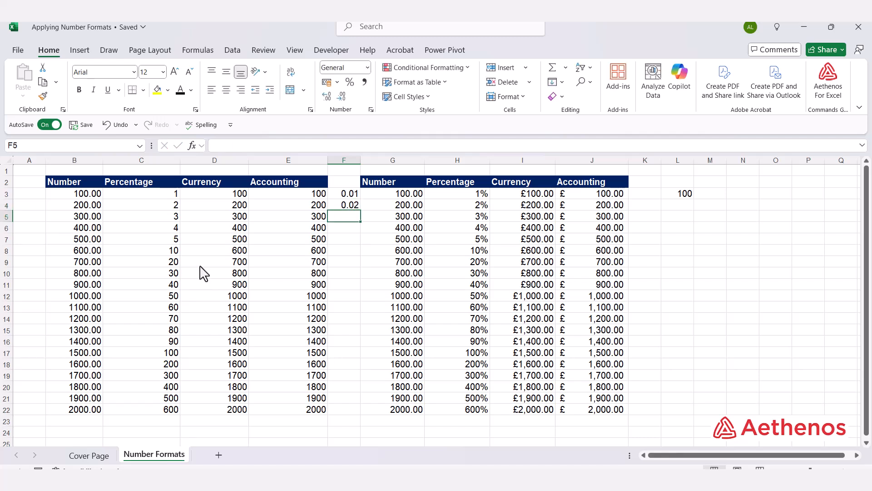
Step: Format F3:F4 as Percentage with no decimal places
{"action": "left_click_drag", "start_coordinate": [343, 196], "coordinate": [347, 206]}
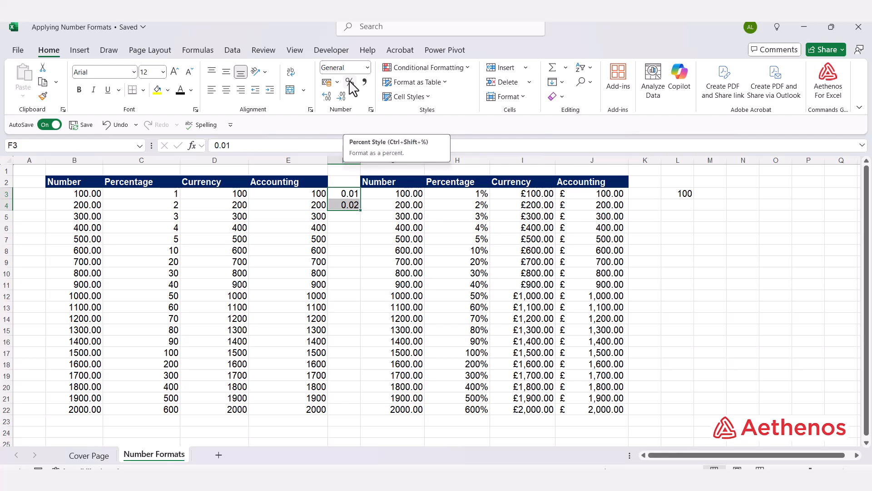
{"action": "left_click", "coordinate": [367, 67]}
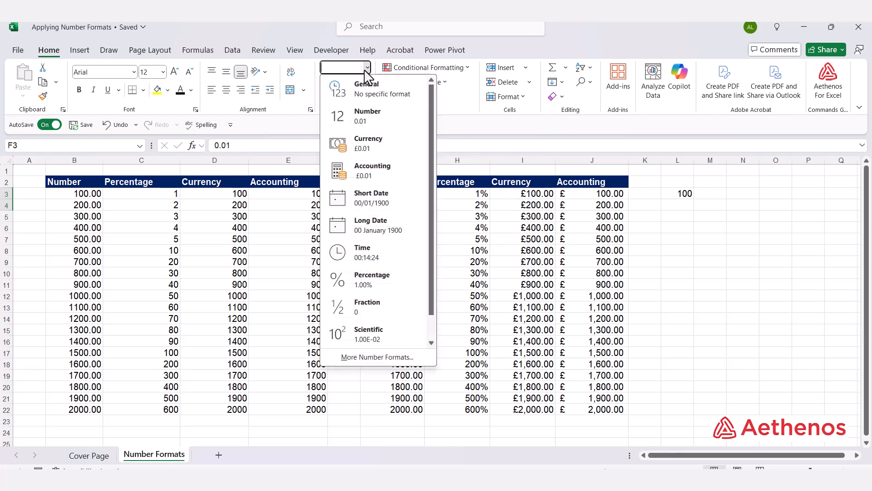
{"action": "left_click", "coordinate": [359, 279]}
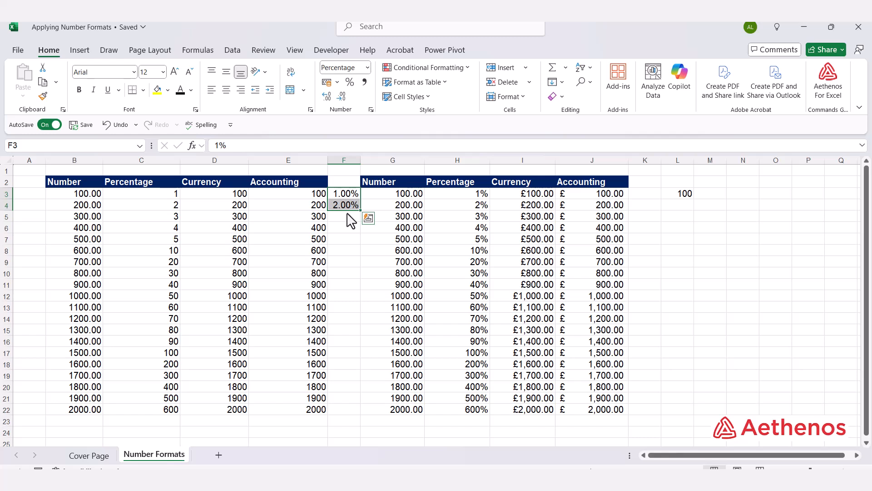
{"action": "left_click", "coordinate": [341, 97]}
{"action": "left_click", "coordinate": [351, 262]}
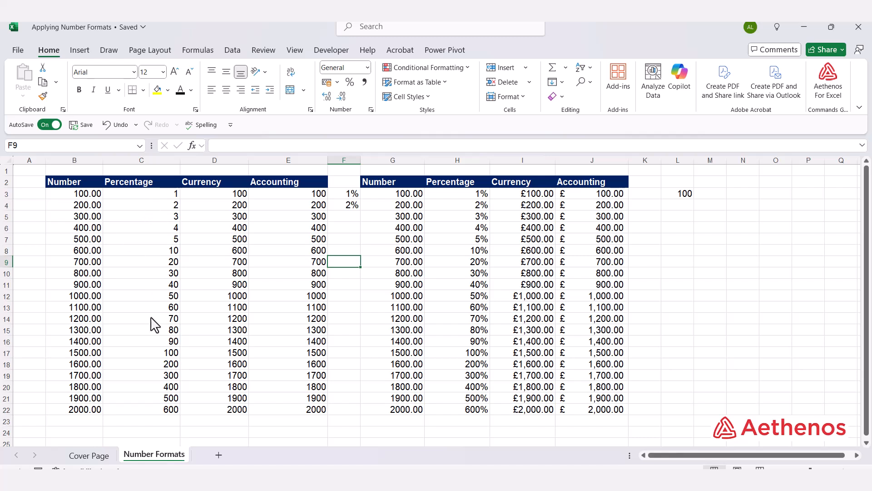
Step: Inspect the formulas behind the percentages in cells H3 and H7, leaving them unchanged
{"action": "double_click", "coordinate": [474, 195]}
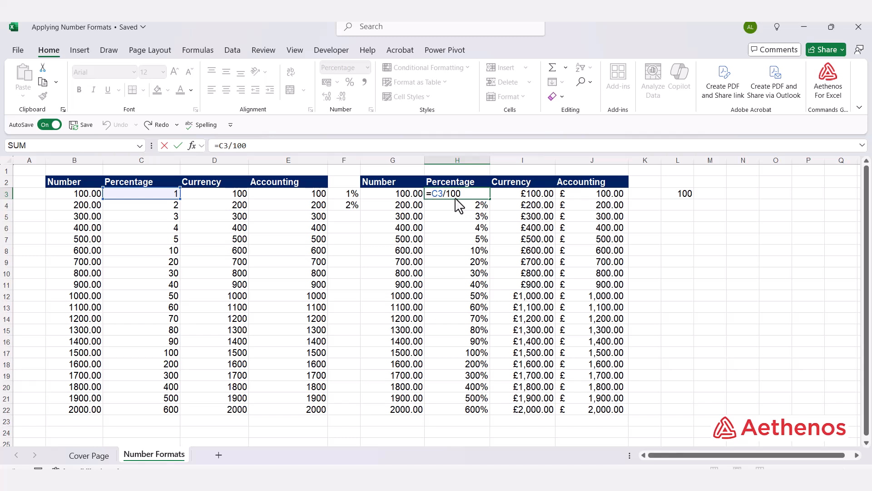
{"action": "key", "text": "ctrl+Return"}
{"action": "left_click", "coordinate": [466, 240]}
{"action": "double_click", "coordinate": [466, 241]}
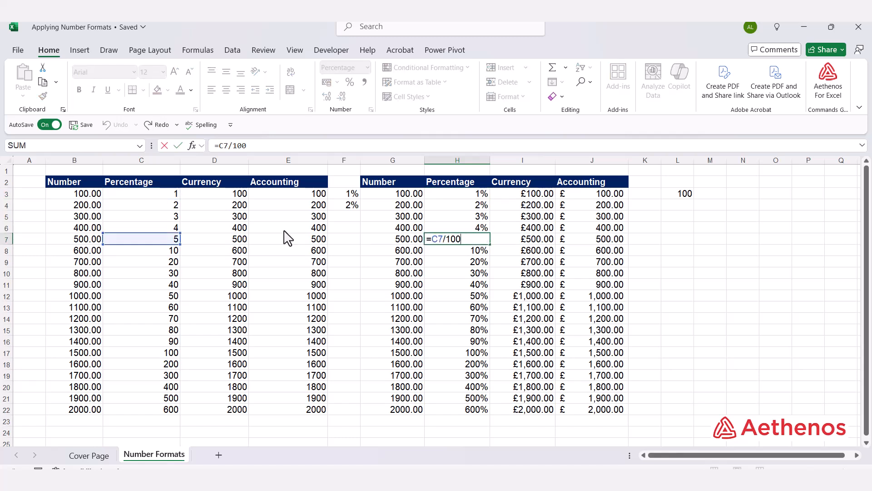
{"action": "key", "text": "ctrl+Return"}
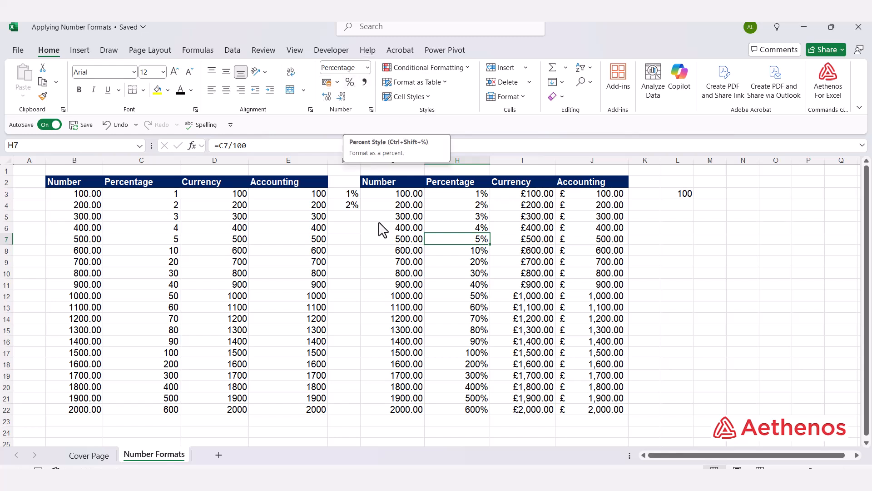
Step: Enter the formula =C5/100 in cell F5
{"action": "left_click", "coordinate": [350, 218]}
{"action": "type", "text": "="}
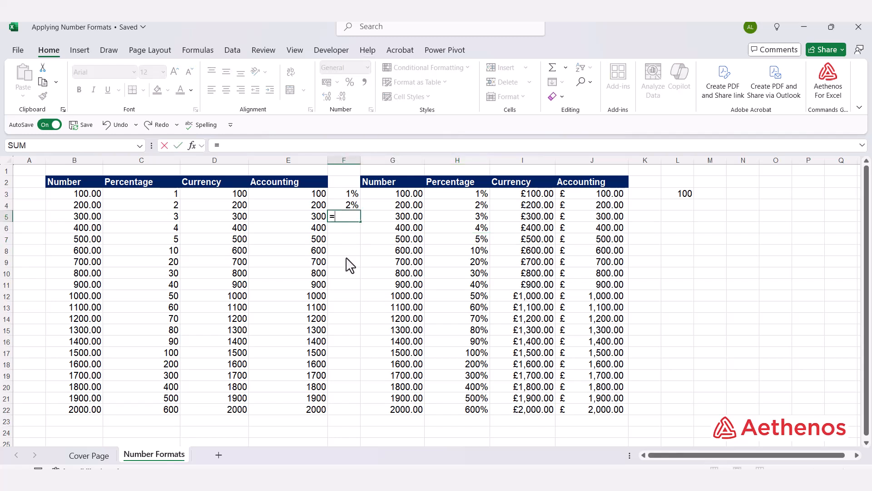
{"action": "key", "text": "Left"}
{"action": "key", "text": "Left"}
{"action": "key", "text": "Left"}
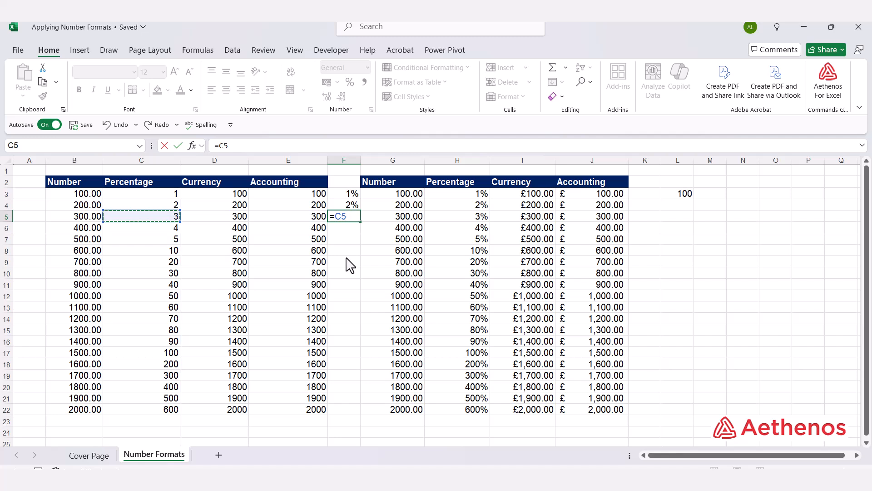
{"action": "type", "text": "/100"}
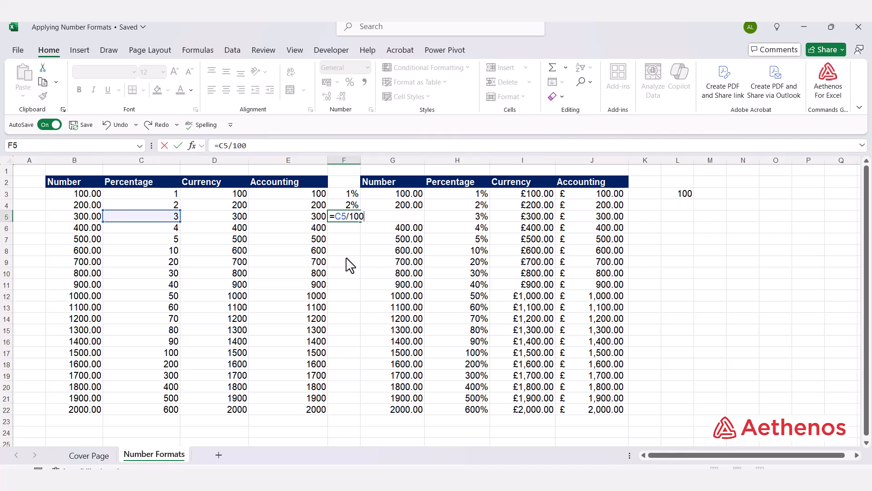
{"action": "key", "text": "ctrl+Return"}
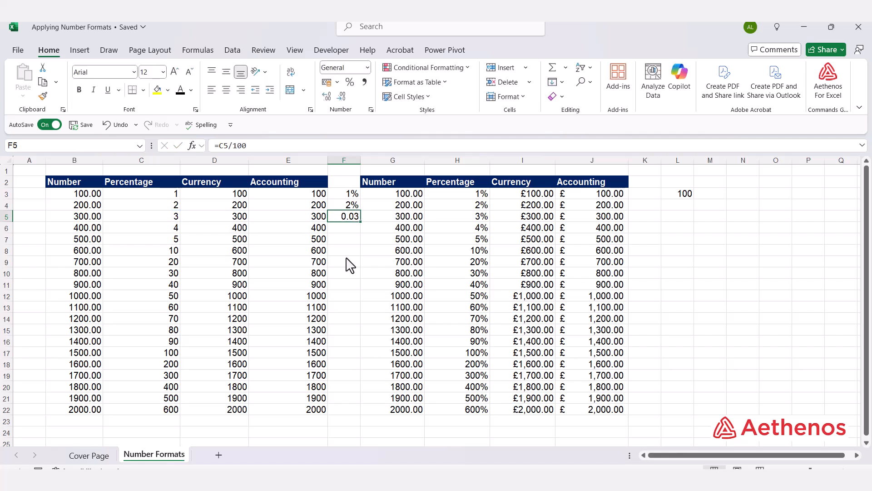
Step: Fill the F5 formula down to F22 and format F5:F22 as Percentage
{"action": "double_click", "coordinate": [360, 222]}
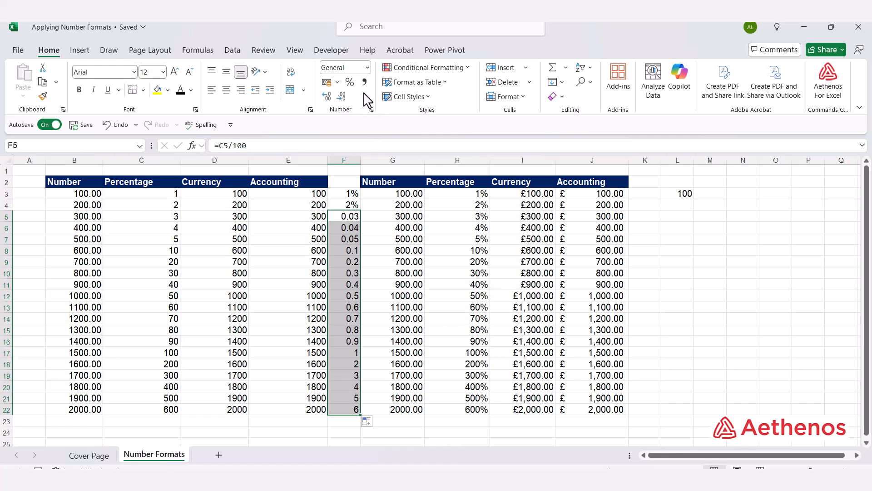
{"action": "left_click", "coordinate": [348, 82]}
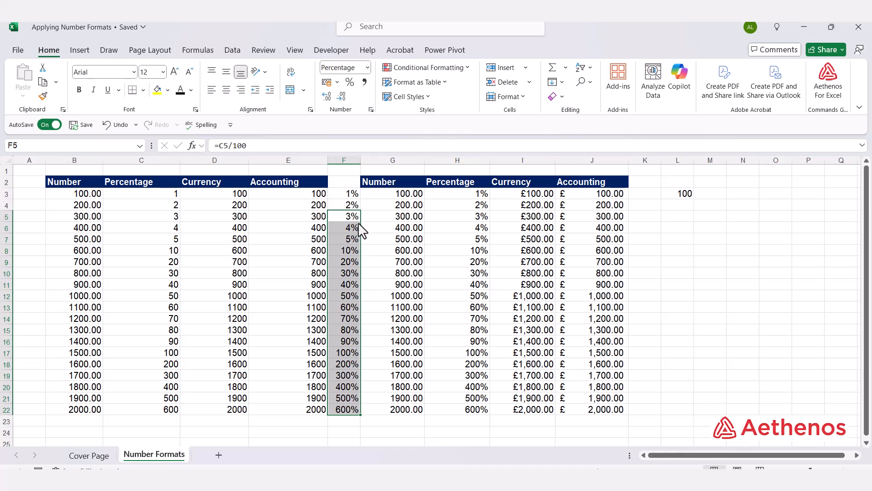
{"action": "left_click", "coordinate": [709, 225]}
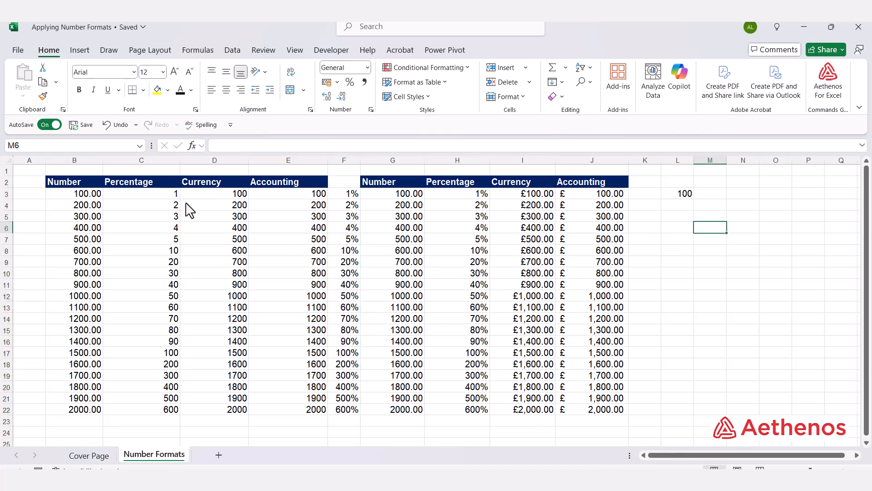
Step: Apply the Currency format to the values in D3:D22
{"action": "left_click_drag", "start_coordinate": [210, 196], "coordinate": [211, 404]}
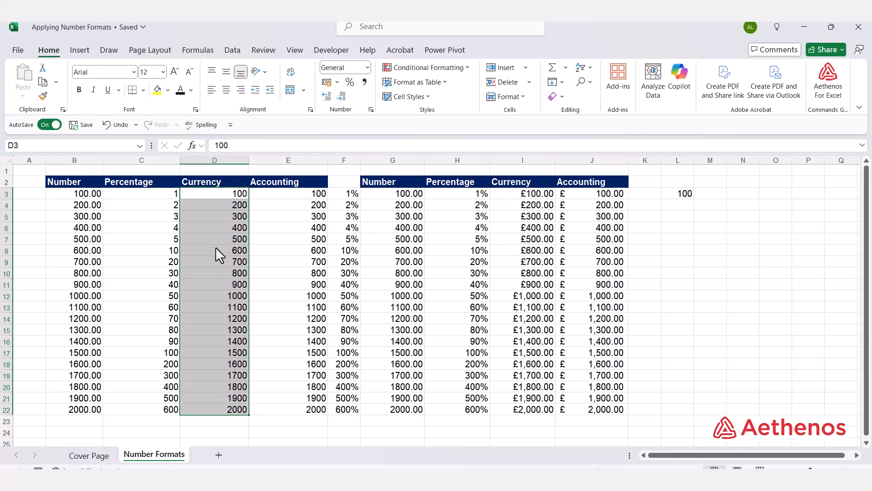
{"action": "left_click", "coordinate": [367, 69]}
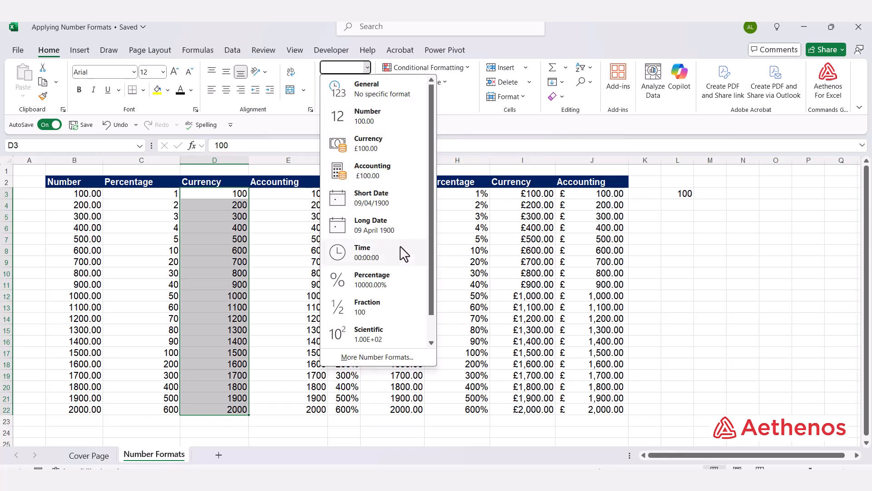
{"action": "left_click", "coordinate": [383, 152]}
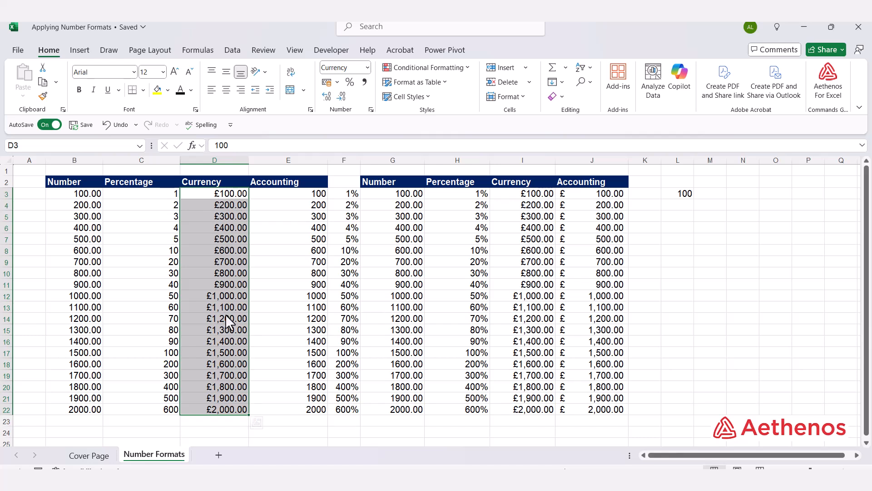
Step: Change the currency symbol of D3:D22 to $ English (United States)
{"action": "left_click", "coordinate": [371, 109]}
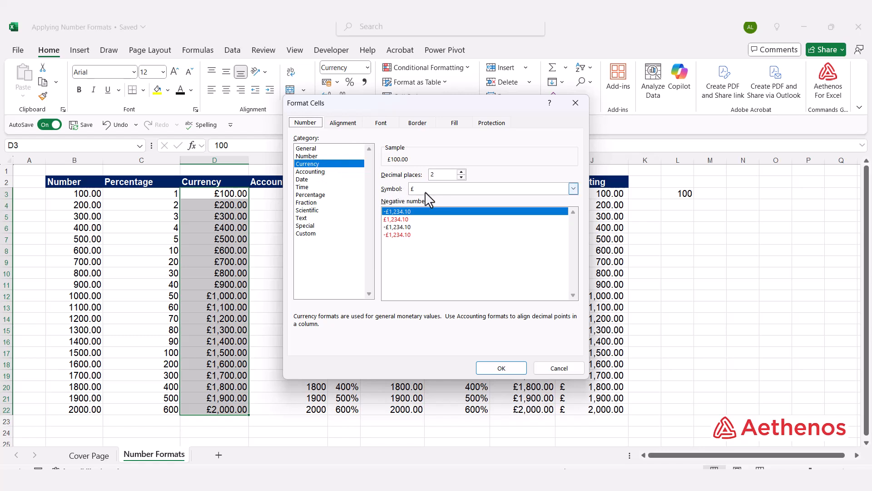
{"action": "left_click", "coordinate": [568, 187]}
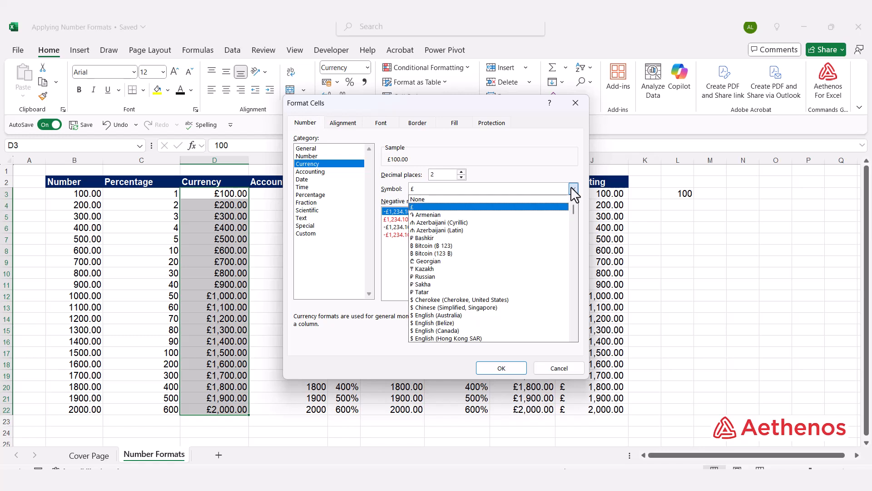
{"action": "scroll", "coordinate": [543, 258], "scroll_direction": "down", "scroll_amount": 1}
{"action": "scroll", "coordinate": [527, 298], "scroll_direction": "down", "scroll_amount": 3}
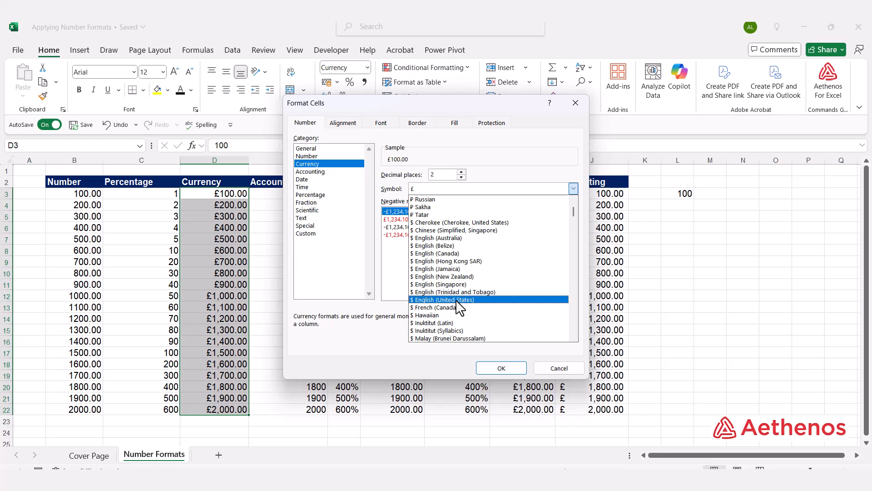
{"action": "left_click", "coordinate": [457, 300]}
{"action": "left_click", "coordinate": [491, 369]}
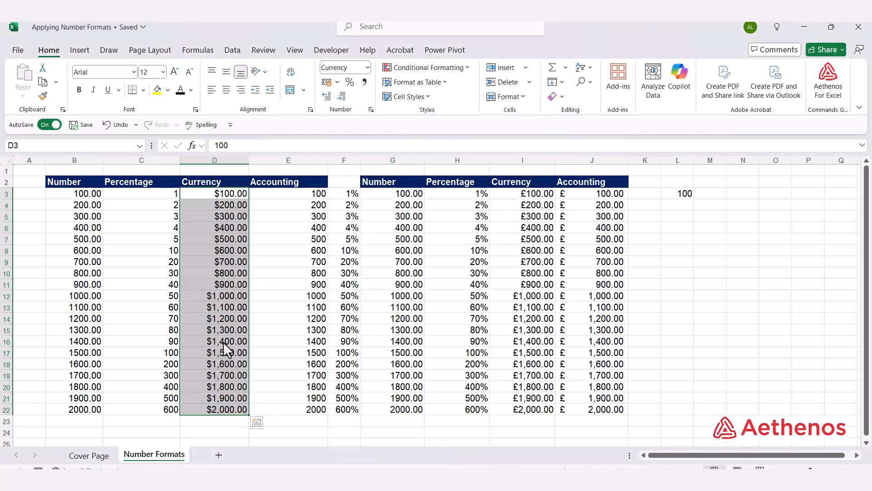
Step: Apply the Accounting format to the values in E3:E22
{"action": "left_click", "coordinate": [295, 260]}
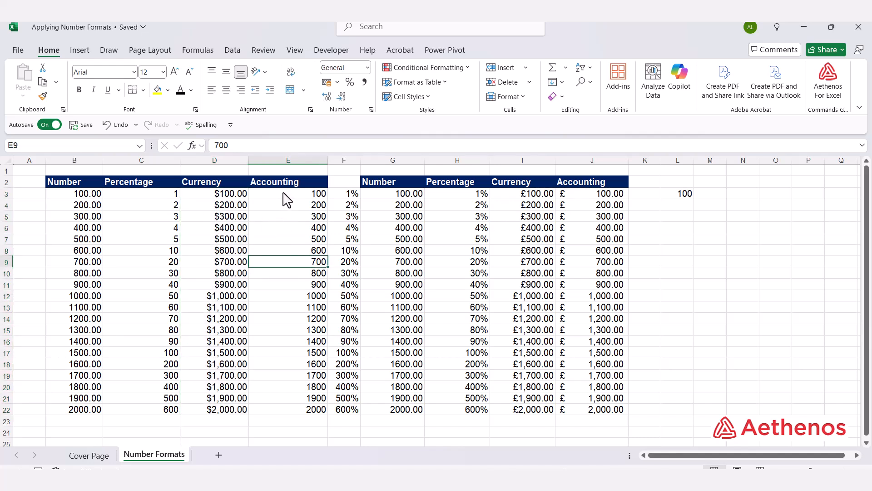
{"action": "left_click_drag", "start_coordinate": [288, 196], "coordinate": [293, 415]}
{"action": "left_click", "coordinate": [367, 68]}
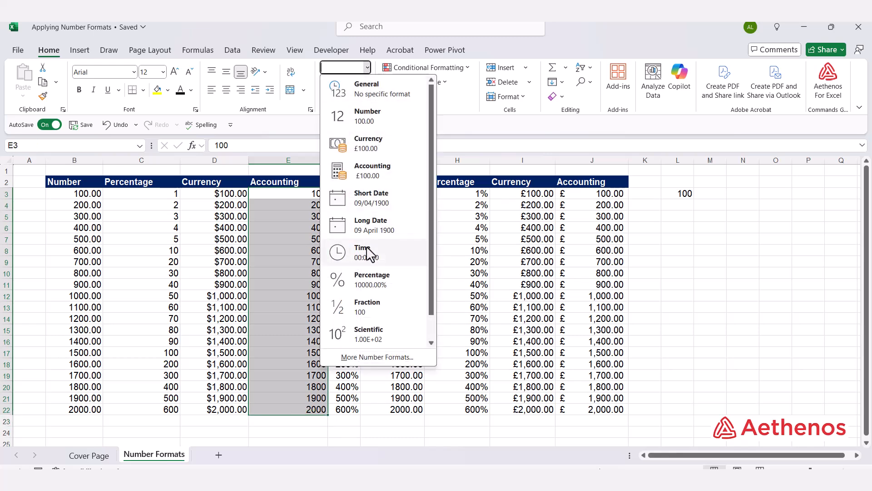
{"action": "left_click", "coordinate": [366, 171]}
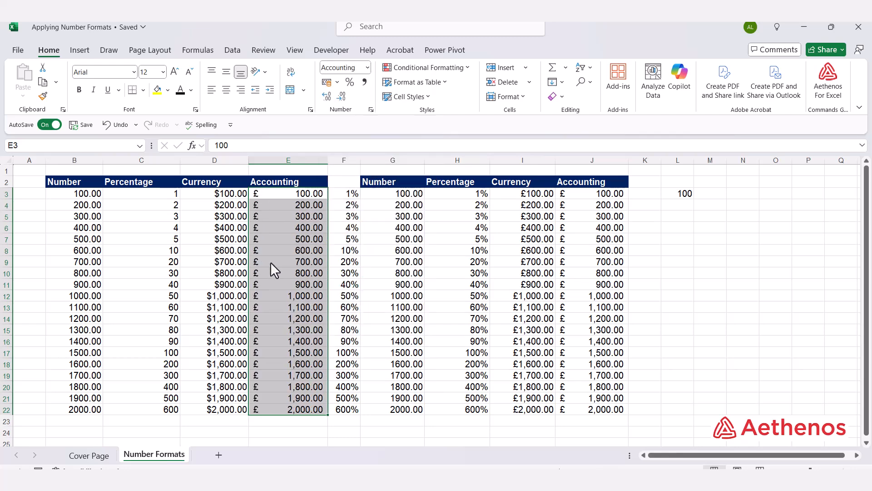
Step: Compare the symbol placement and number alignment of the Currency values in column D with the Accounting values in column E
{"action": "left_click", "coordinate": [286, 261]}
{"action": "left_click", "coordinate": [231, 248]}
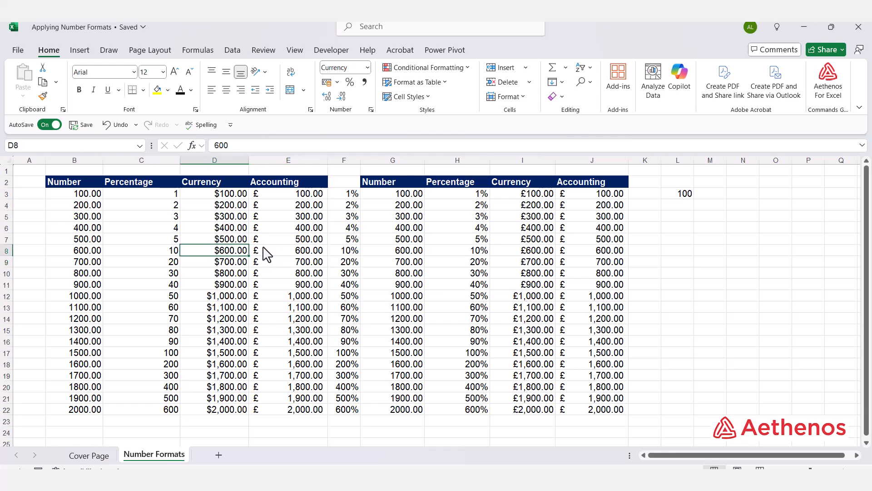
{"action": "left_click", "coordinate": [278, 248]}
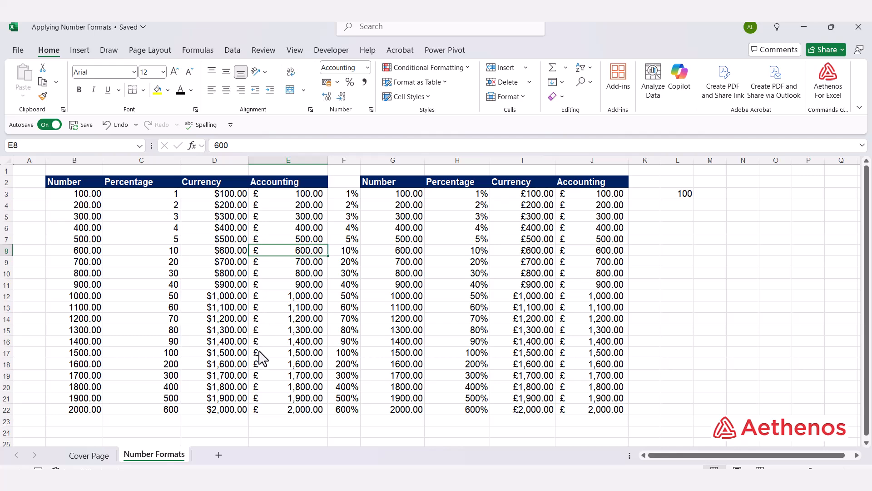
{"action": "left_click", "coordinate": [209, 274]}
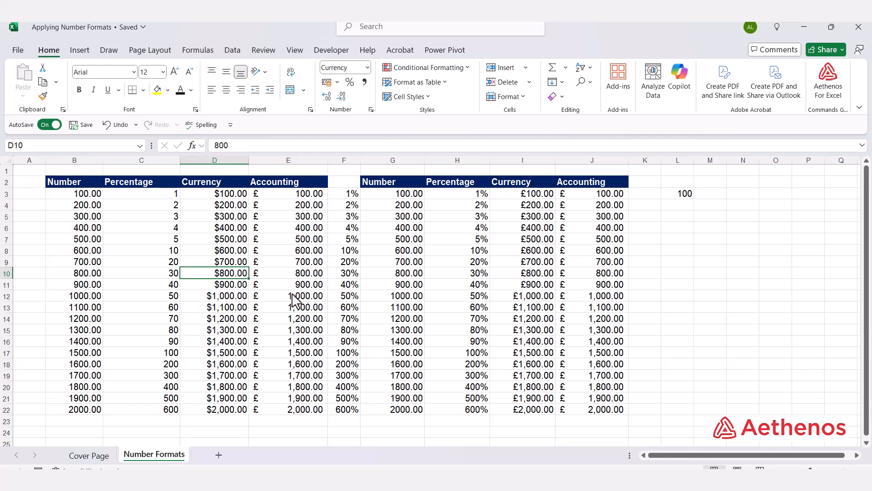
{"action": "left_click", "coordinate": [282, 243]}
{"action": "left_click", "coordinate": [282, 196]}
{"action": "left_click_drag", "start_coordinate": [282, 197], "coordinate": [274, 406]}
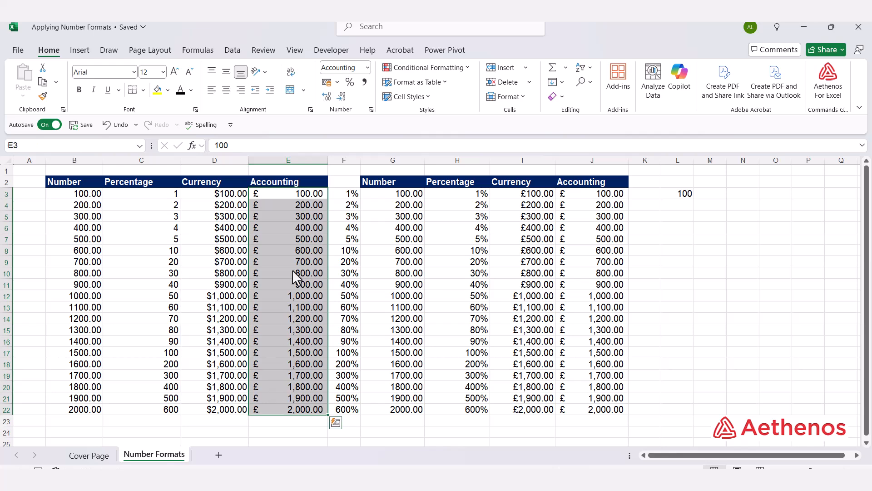
{"action": "left_click", "coordinate": [686, 262]}
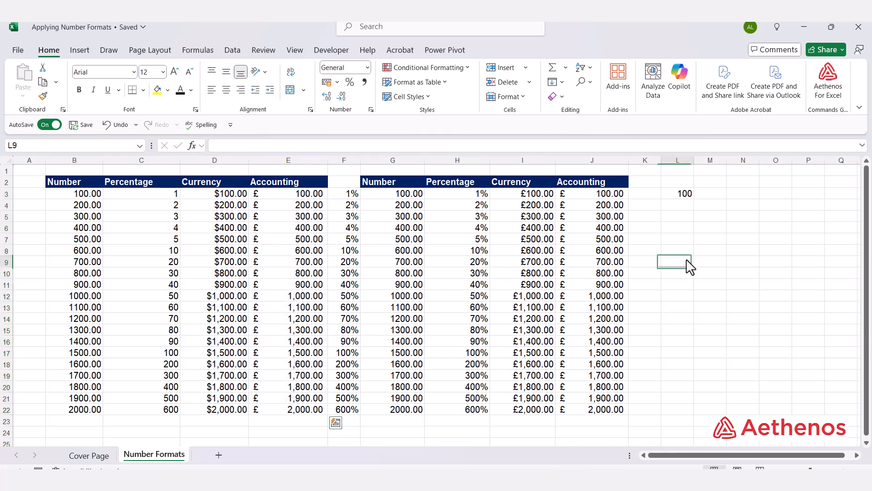